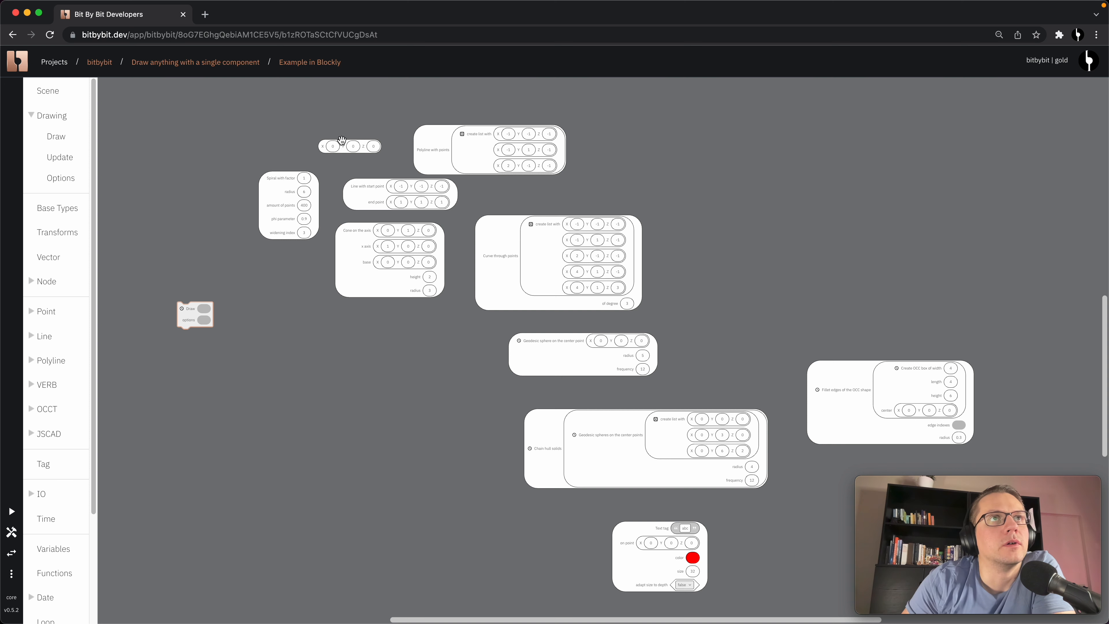
- Plug the single point block into the Draw block, run the code, and inspect the point in the 3D scene
drag(341, 140, 221, 305)
click(11, 511)
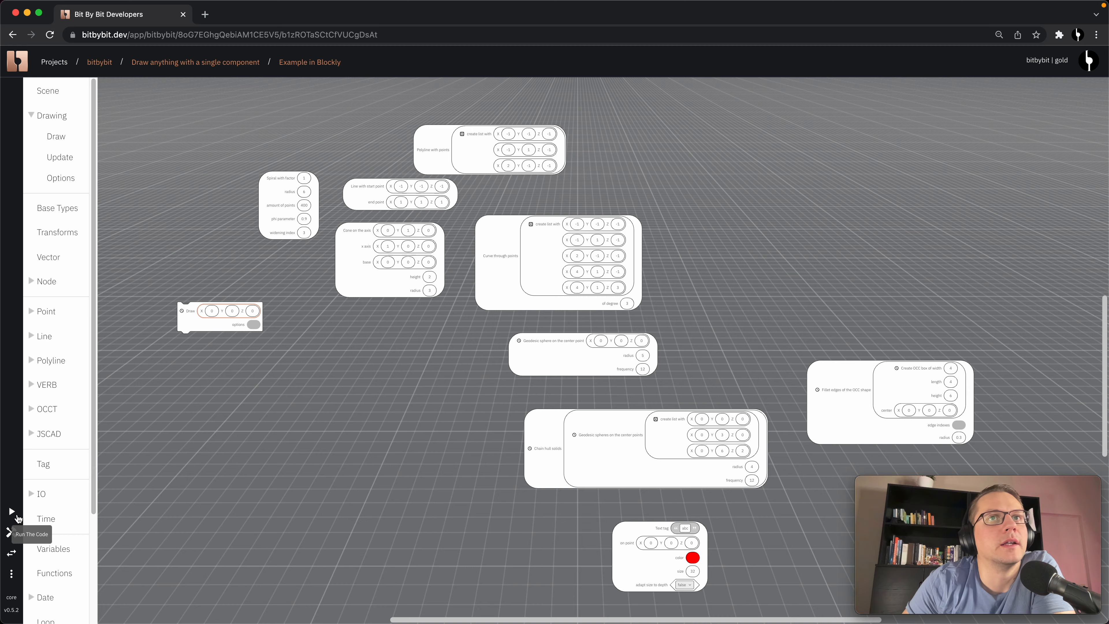
click(11, 554)
drag(659, 322, 598, 323)
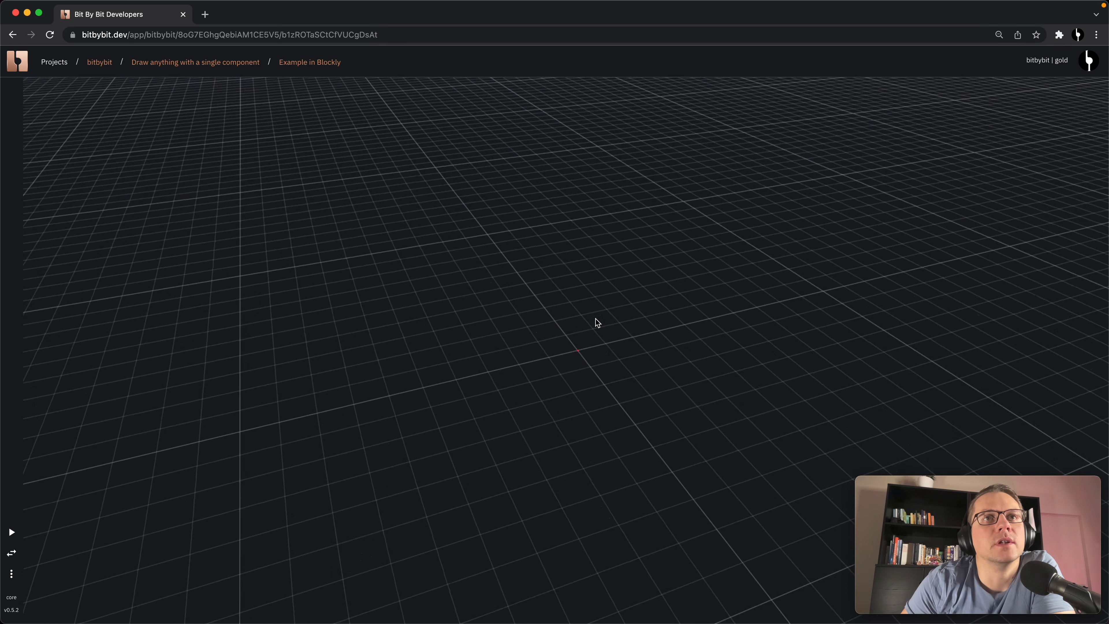
scroll(595, 322, up, 5)
scroll(594, 322, down, 5)
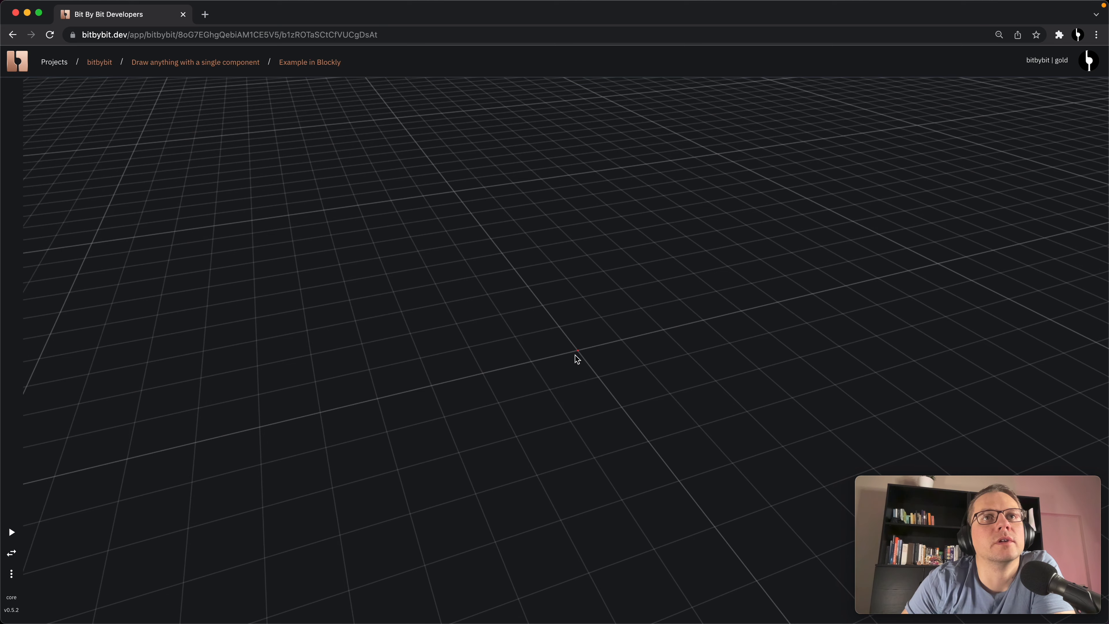
click(12, 553)
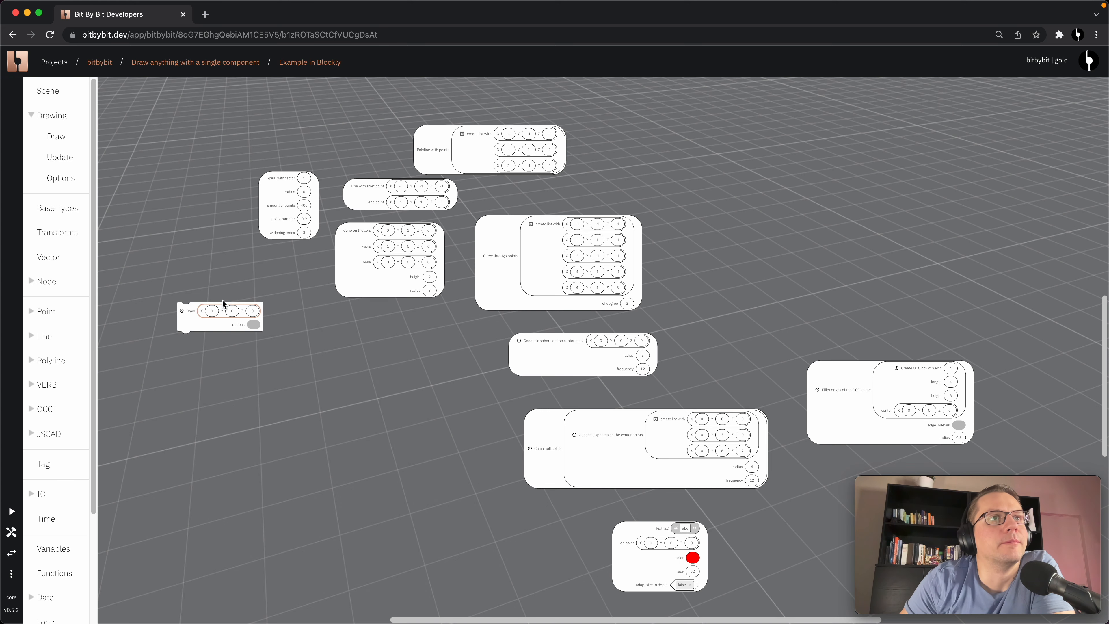
- Replace the point in the Draw block with the spiral block and view the rendered spiral points in the 3D scene
mouse_move(200, 311)
mouse_down()
mouse_move(280, 302)
mouse_move(273, 288)
mouse_up()
mouse_move(273, 206)
mouse_down()
mouse_move(239, 312)
mouse_move(221, 313)
mouse_move(214, 340)
mouse_up()
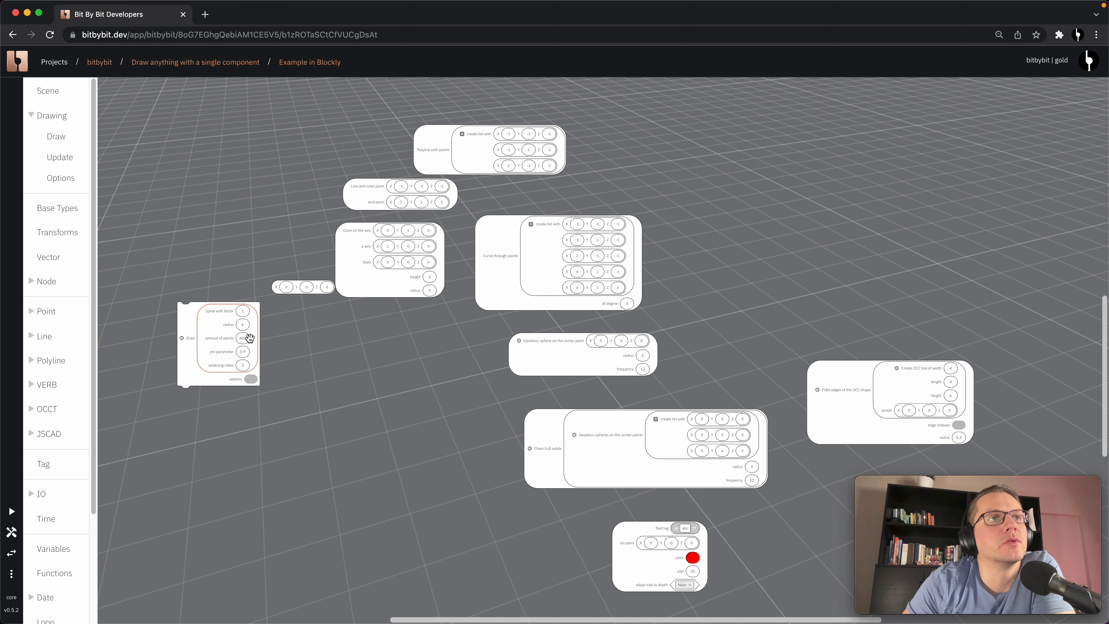
click(11, 553)
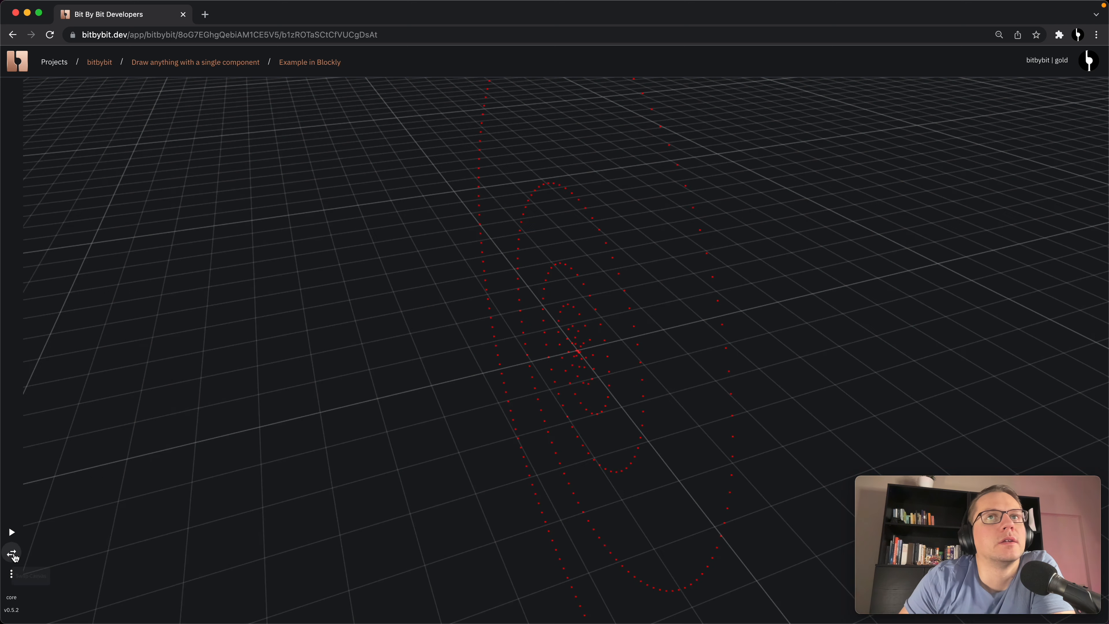
click(11, 553)
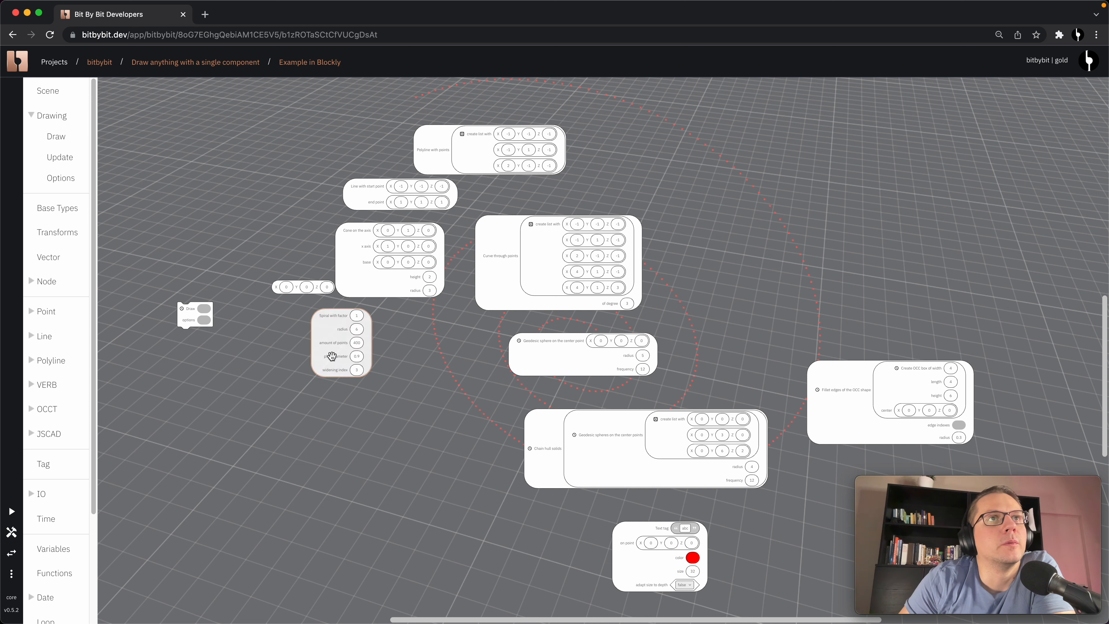
- Plug the start-and-end-point line block into the Draw block, run the code, and detach the line block again
drag(359, 196, 199, 319)
click(13, 511)
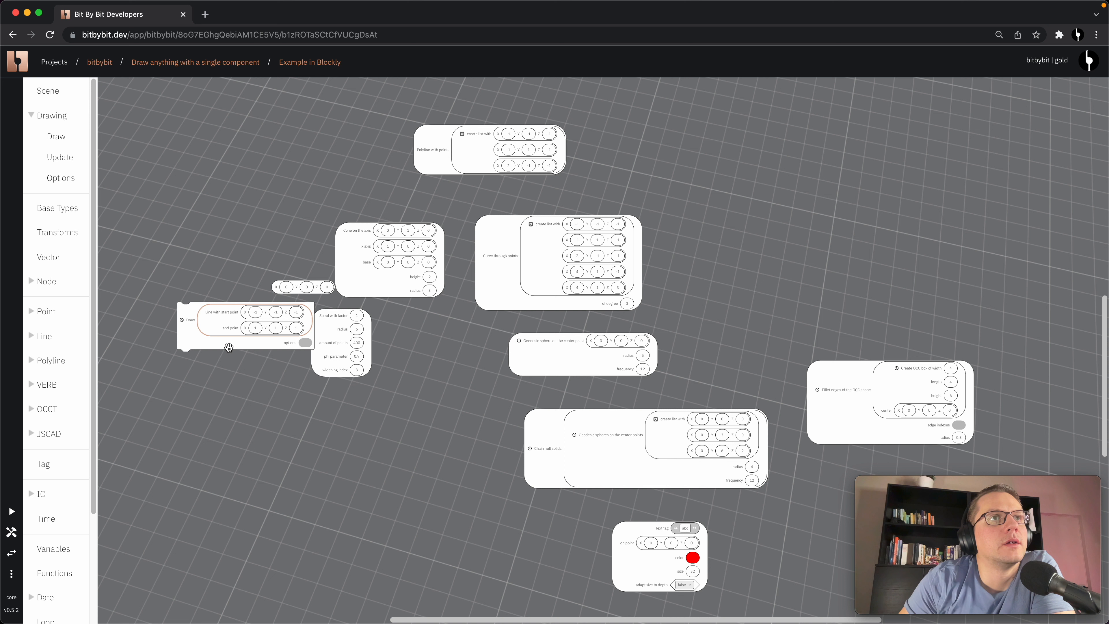
drag(220, 332, 294, 192)
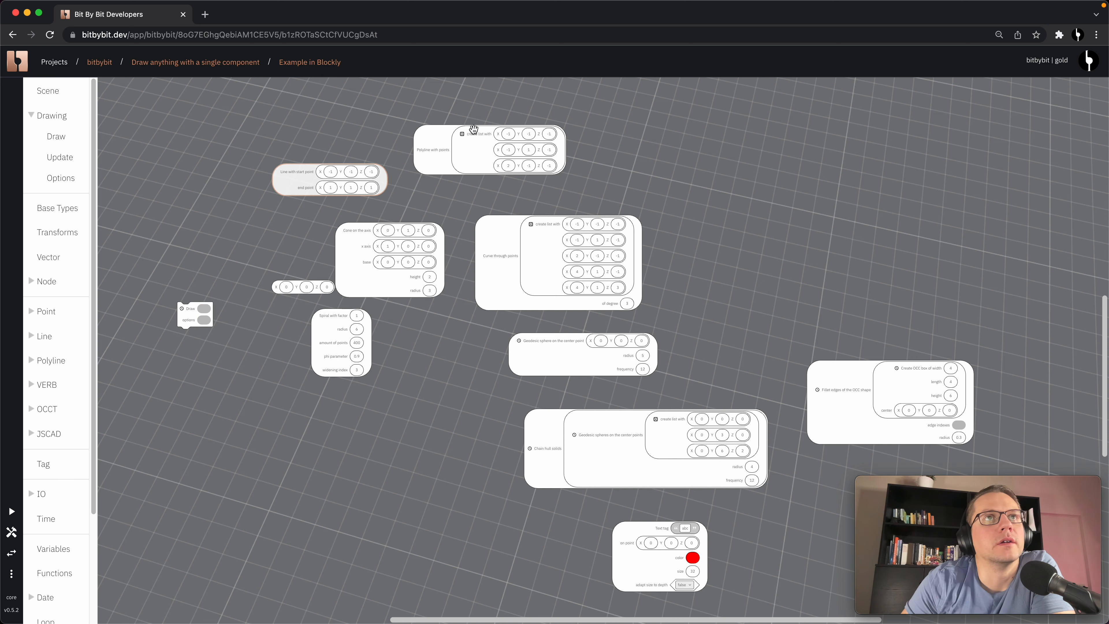
- Plug the three-point polyline block into the Draw block, render it, and replace it with the curve-through-points block
mouse_move(435, 144)
mouse_down()
mouse_move(418, 319)
mouse_move(219, 300)
mouse_up()
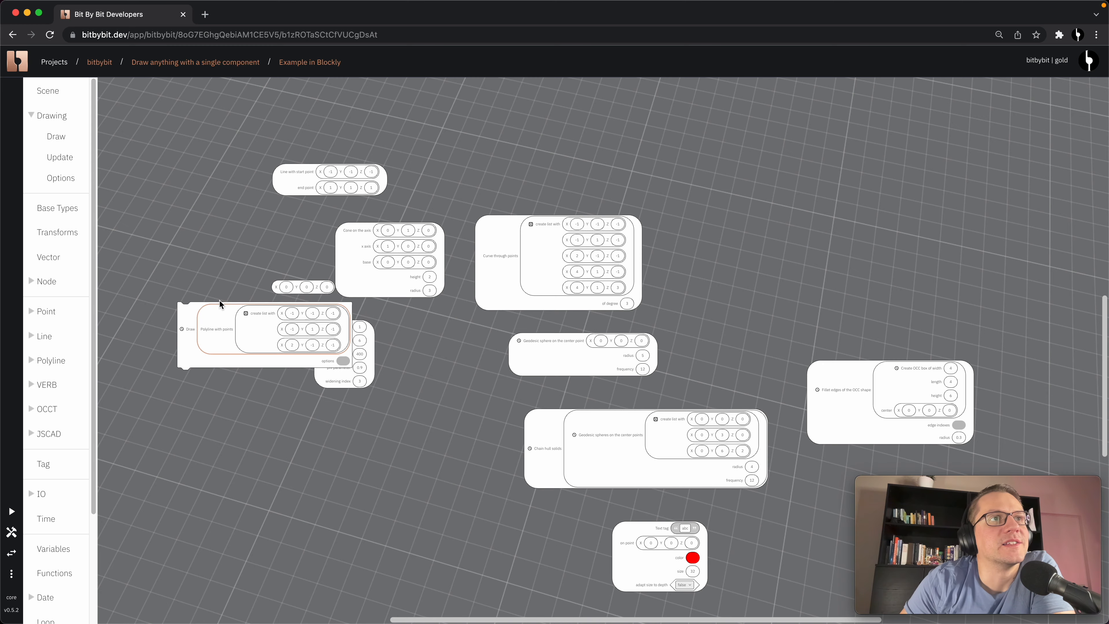
click(12, 512)
click(12, 553)
drag(340, 344, 205, 410)
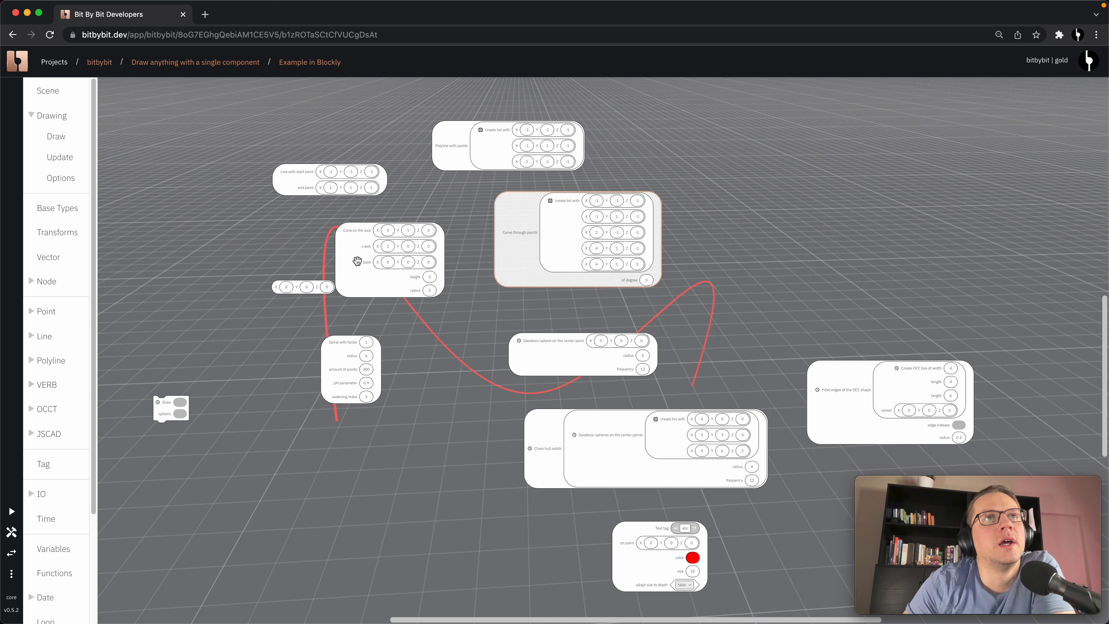
- Plug the cone block into the Draw block, render the cone in the 3D scene, and detach the block again
drag(362, 271, 362, 492)
mouse_move(301, 464)
mouse_down()
mouse_move(188, 358)
mouse_move(183, 380)
mouse_up()
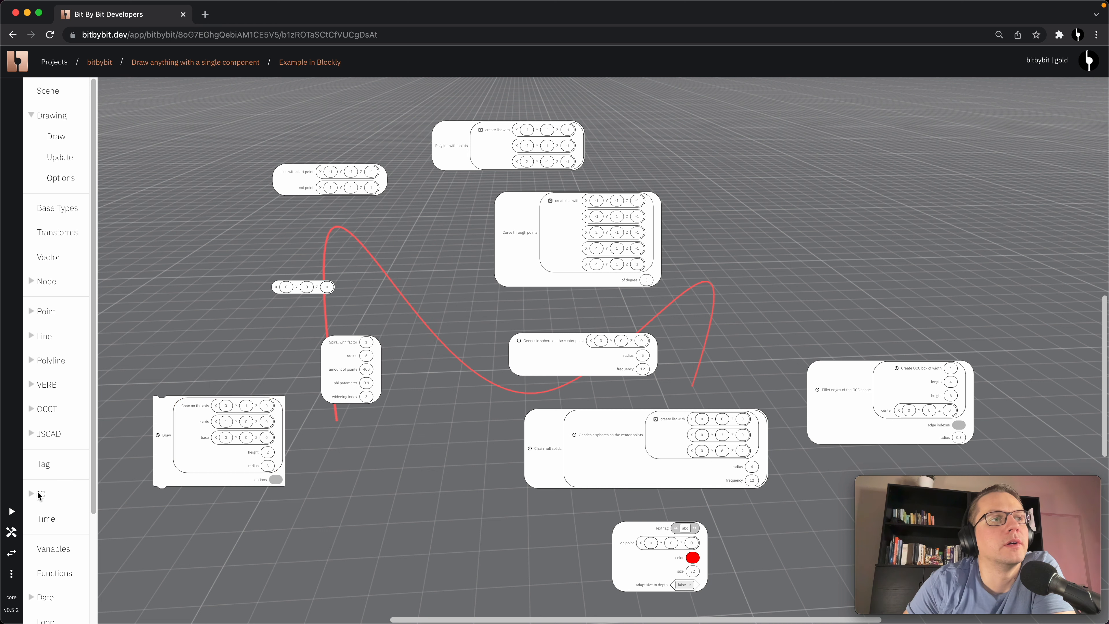
click(15, 512)
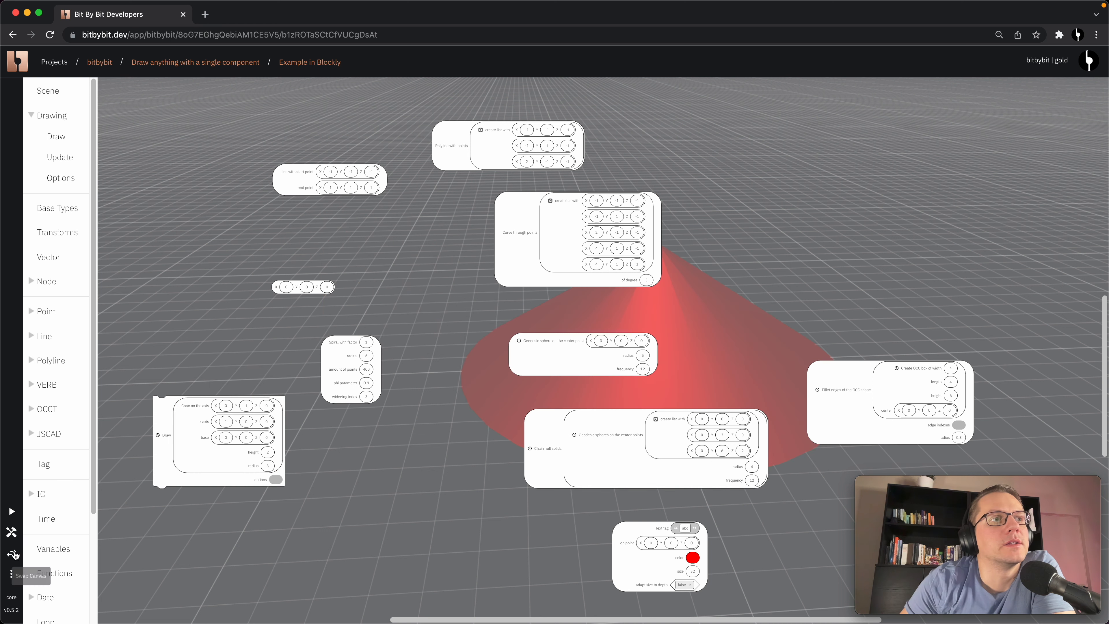
click(13, 554)
drag(195, 405, 385, 229)
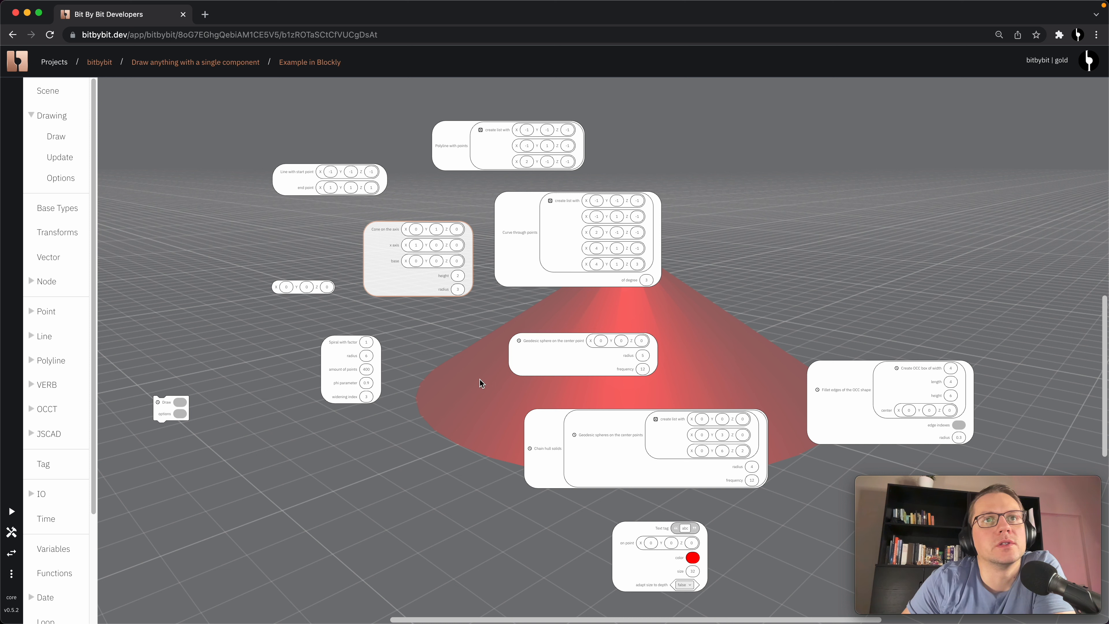
- Plug the single geodesic sphere block into the Draw block, run the code, and inspect the sphere in the 3D scene
mouse_move(539, 368)
mouse_down()
mouse_move(259, 388)
mouse_move(199, 420)
mouse_up()
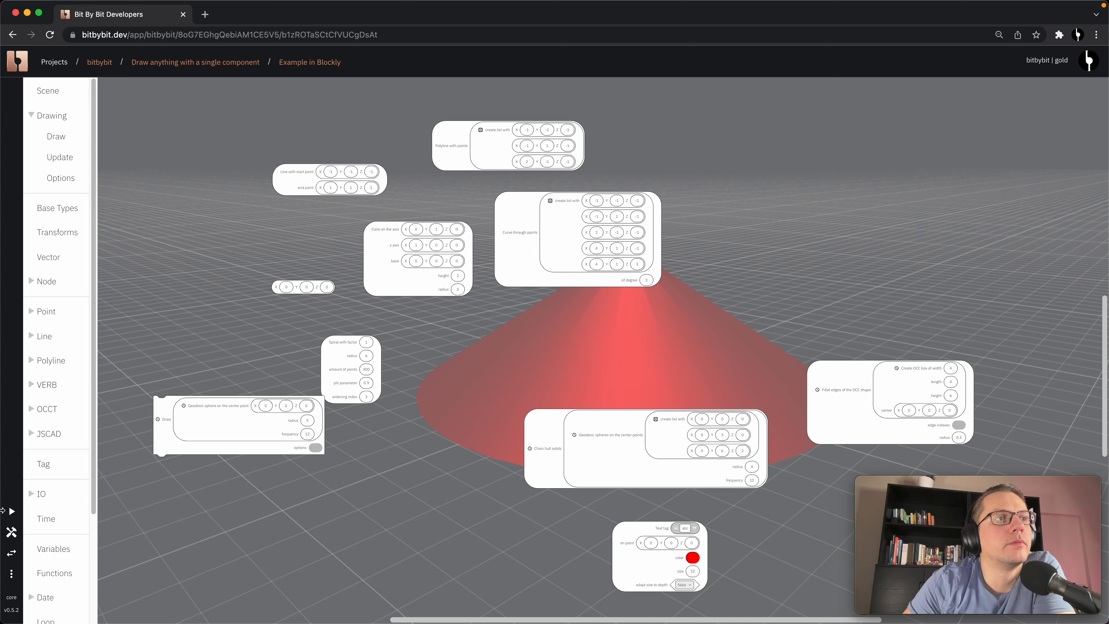
click(11, 511)
click(10, 554)
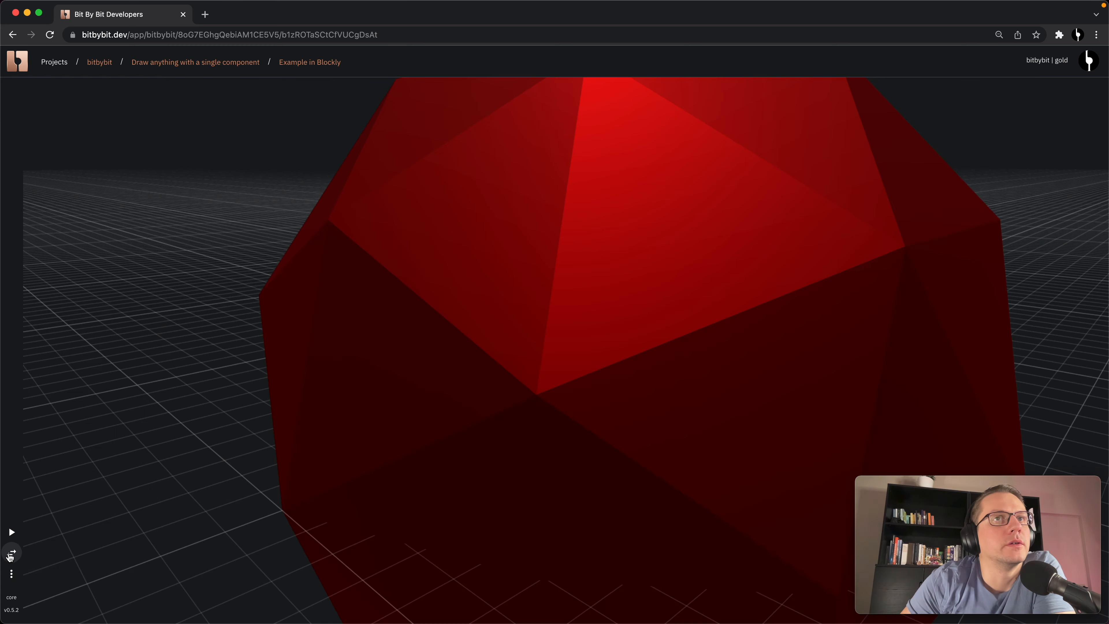
scroll(394, 480, down, 5)
scroll(448, 448, up, 2)
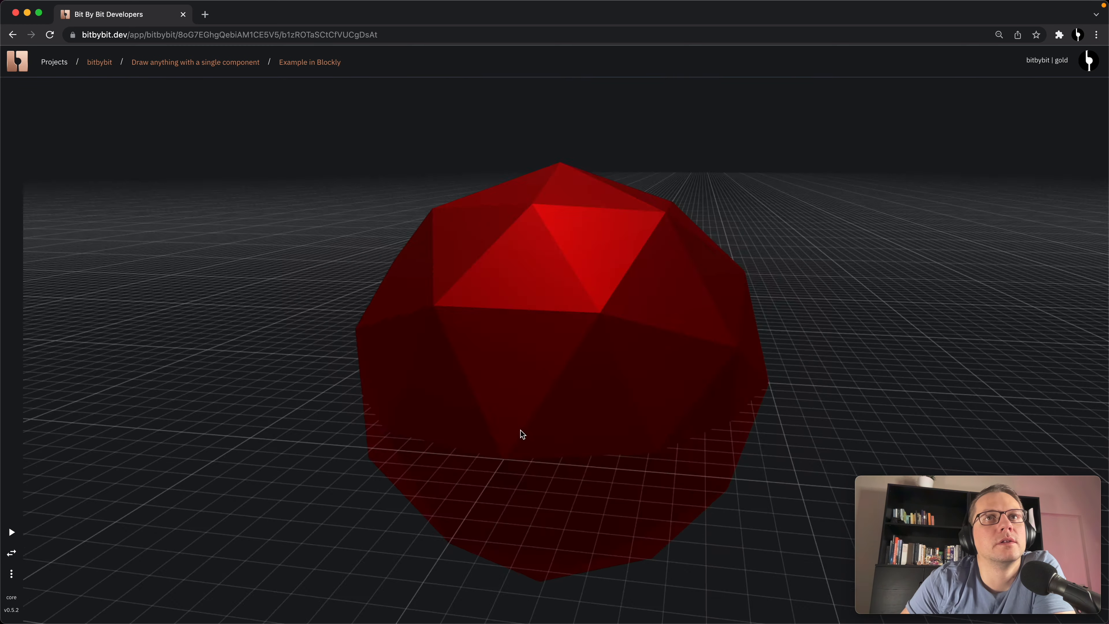
scroll(480, 442, down, 3)
click(11, 552)
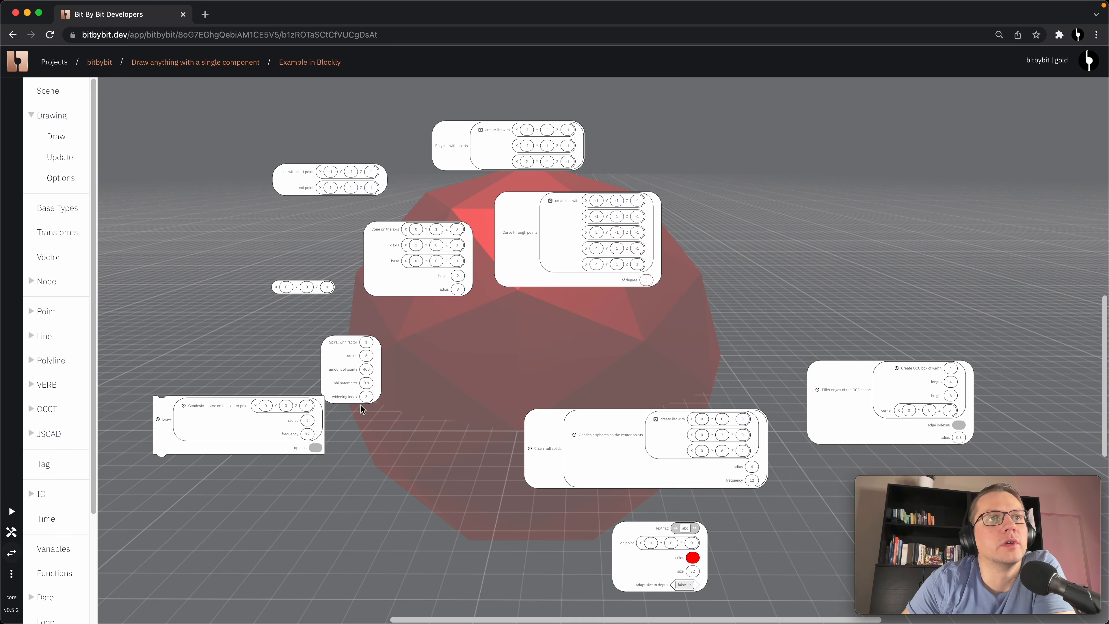
- Set the frequency of the geodesic sphere in the Draw block to 24
click(307, 433)
text(24)
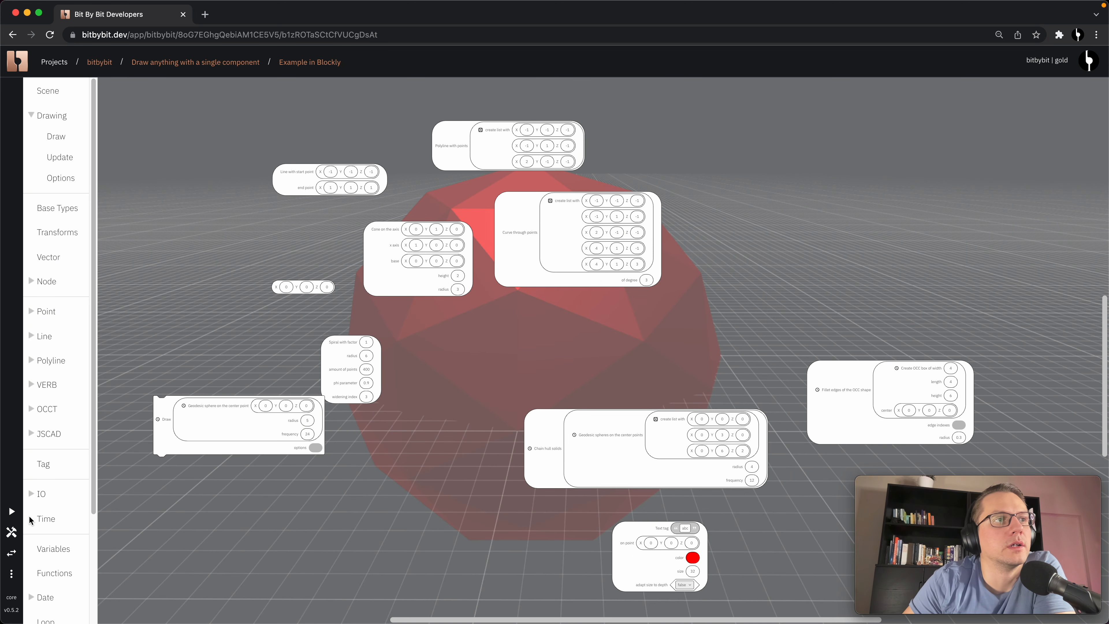
- Replace the geodesic sphere in the Draw block with a JSCAD elliptic cylinder, render it, and detach the cylinder block
click(49, 433)
drag(219, 405, 502, 309)
click(11, 511)
mouse_move(232, 430)
mouse_down()
mouse_move(411, 424)
mouse_move(442, 393)
mouse_move(631, 315)
mouse_move(766, 239)
mouse_up()
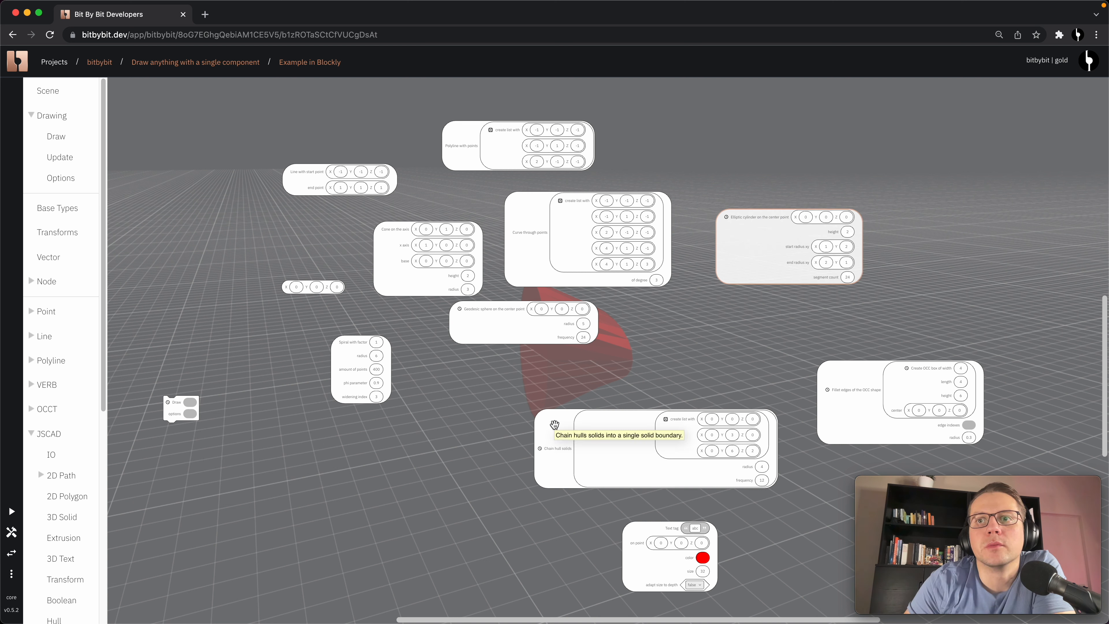
- Render the chain hull of the geodesic spheres through the Draw block, inspect the solid from several angles, and detach the hull block
drag(555, 427, 374, 453)
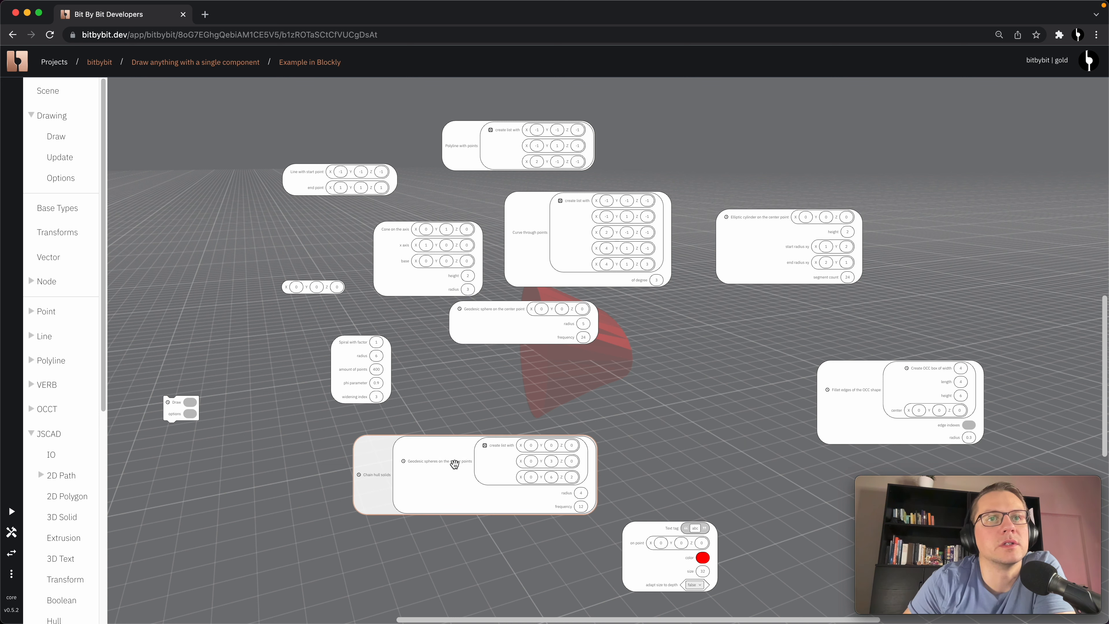
click(11, 511)
click(12, 552)
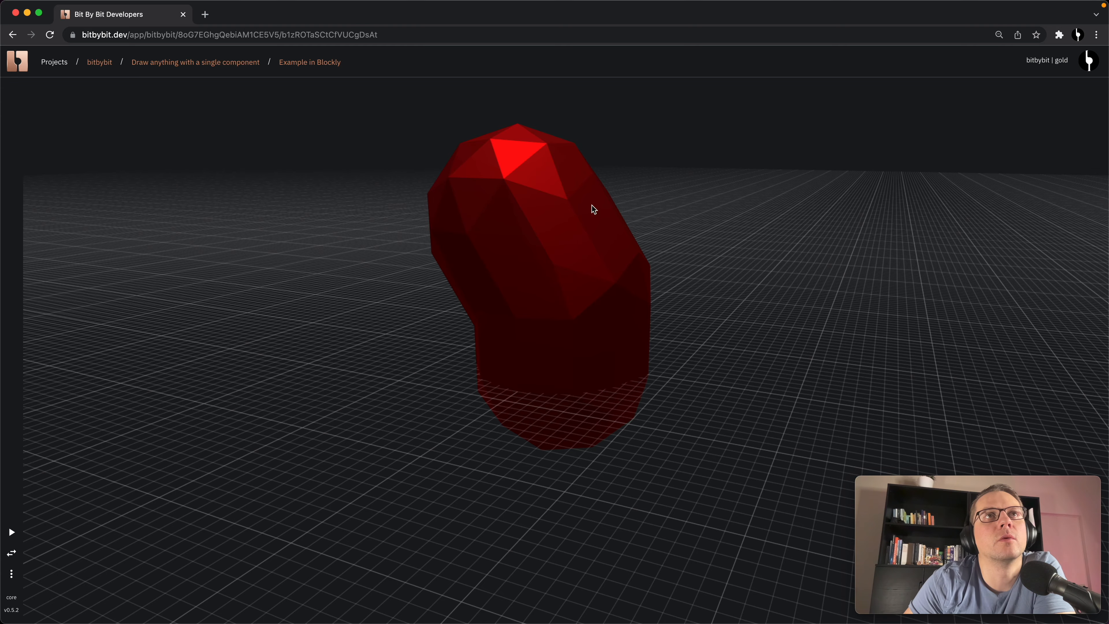
drag(572, 255, 493, 256)
scroll(492, 252, up, 5)
right_drag(489, 297, 377, 456)
drag(498, 391, 505, 510)
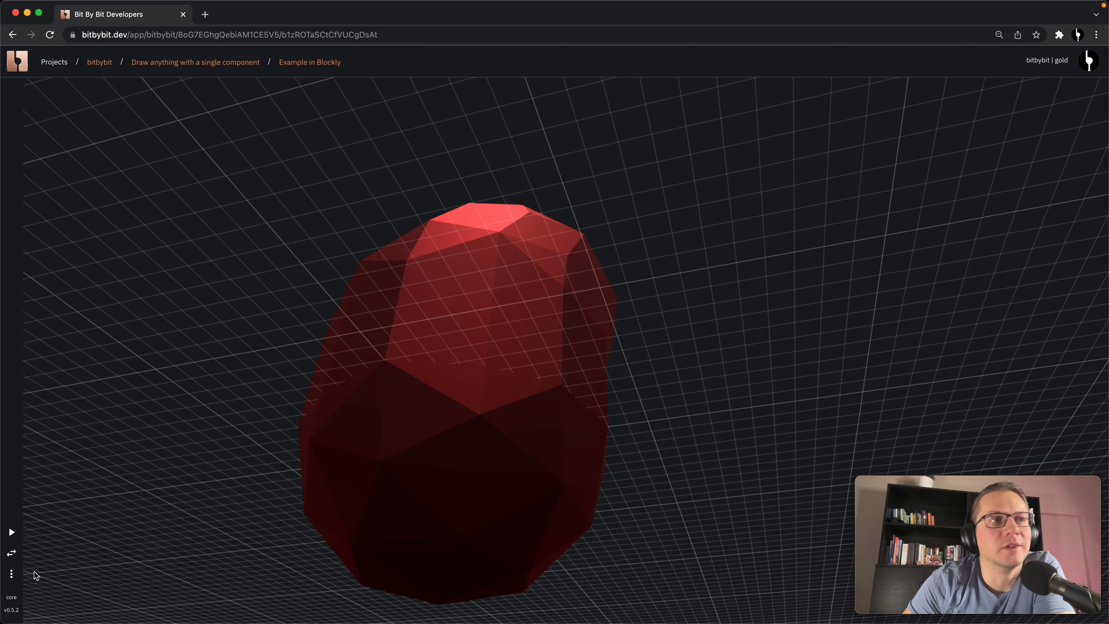
click(11, 552)
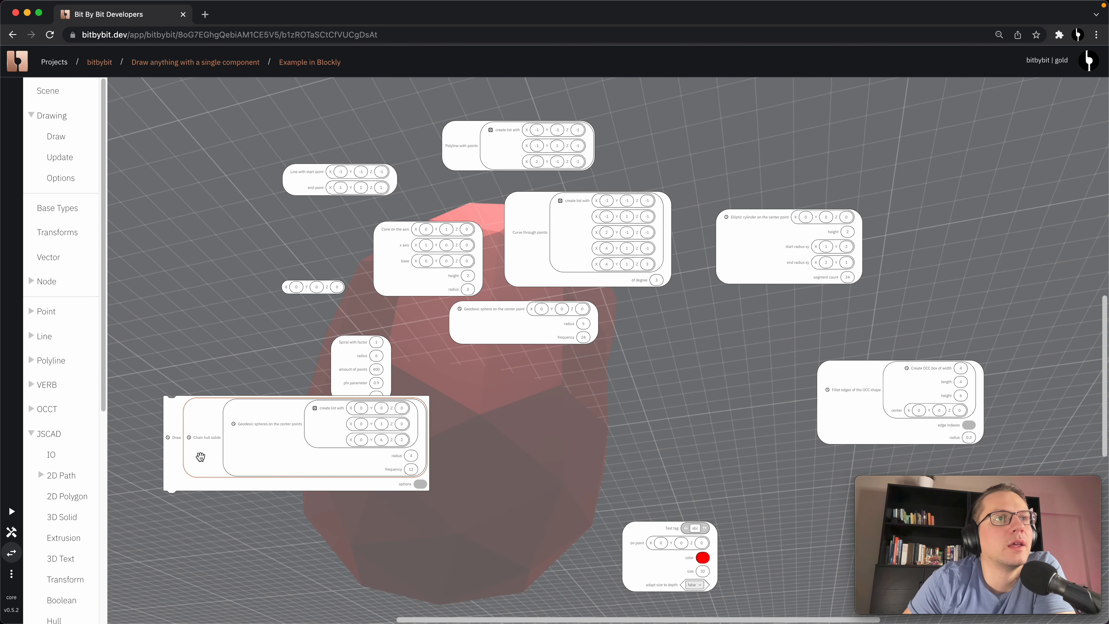
drag(186, 461, 440, 459)
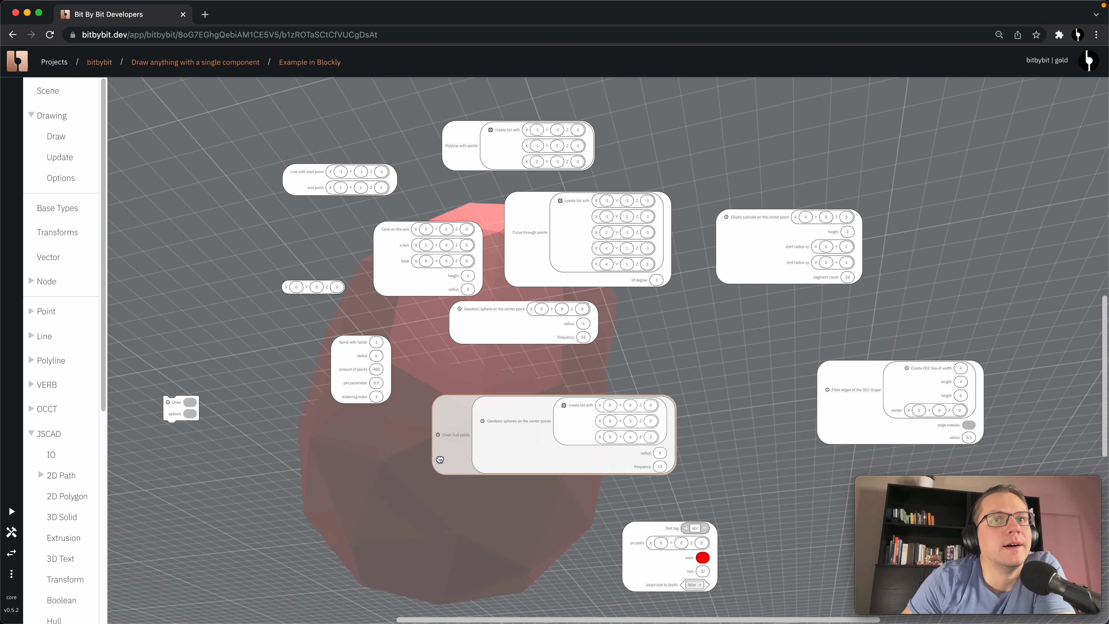